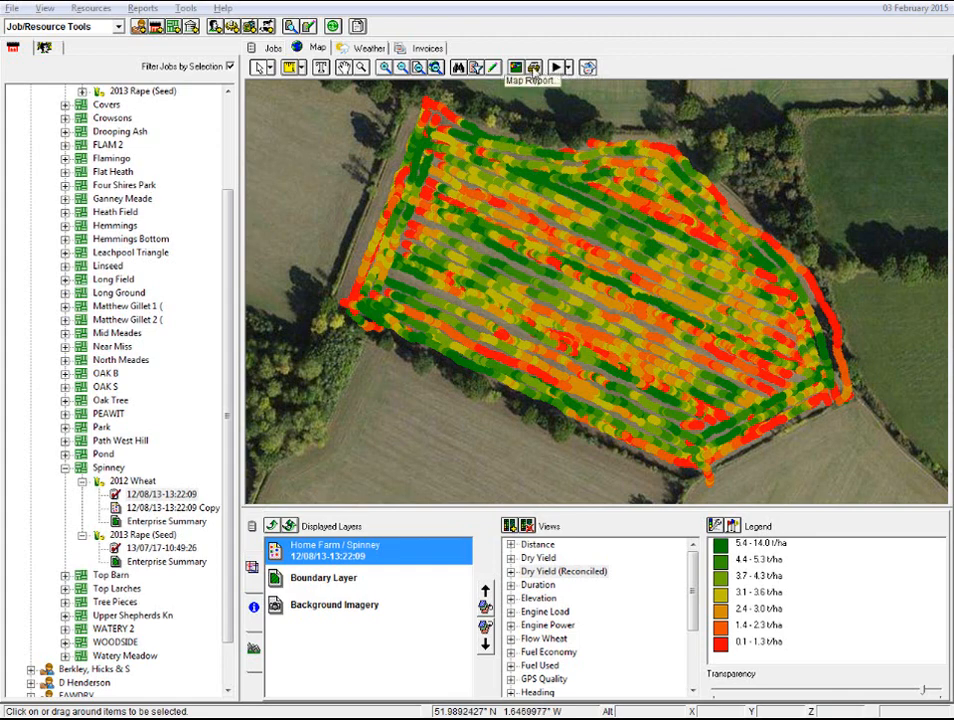
- Generate a Standard - Portrait map report of the current map window, view the whole page, and close the preview
{"action": "left_click", "coordinate": [534, 68]}
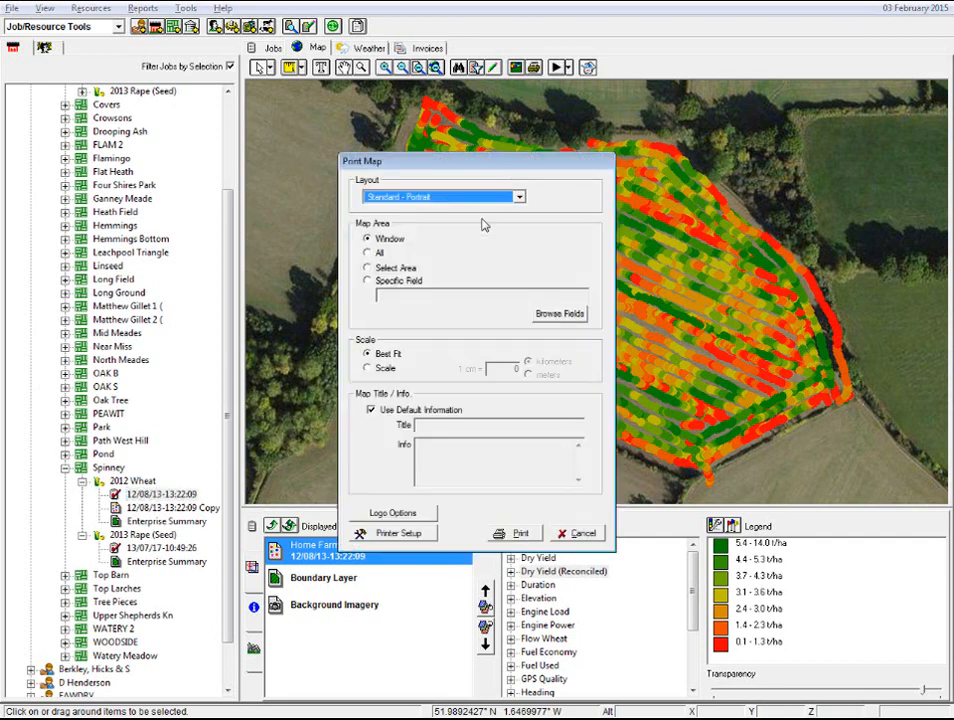
{"action": "left_click", "coordinate": [521, 533]}
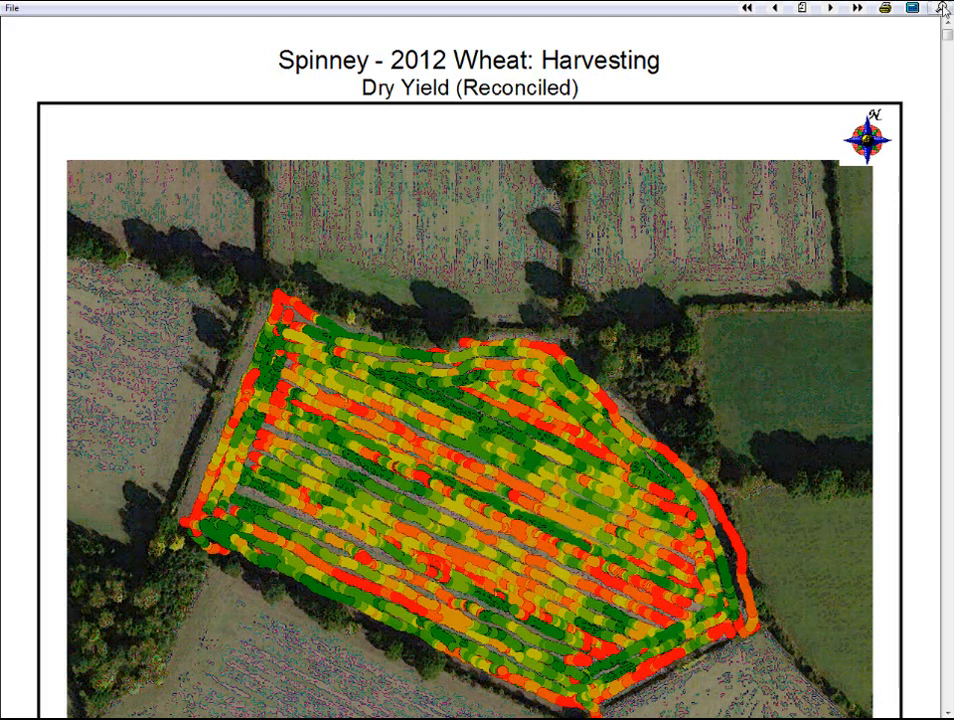
{"action": "left_click", "coordinate": [942, 10]}
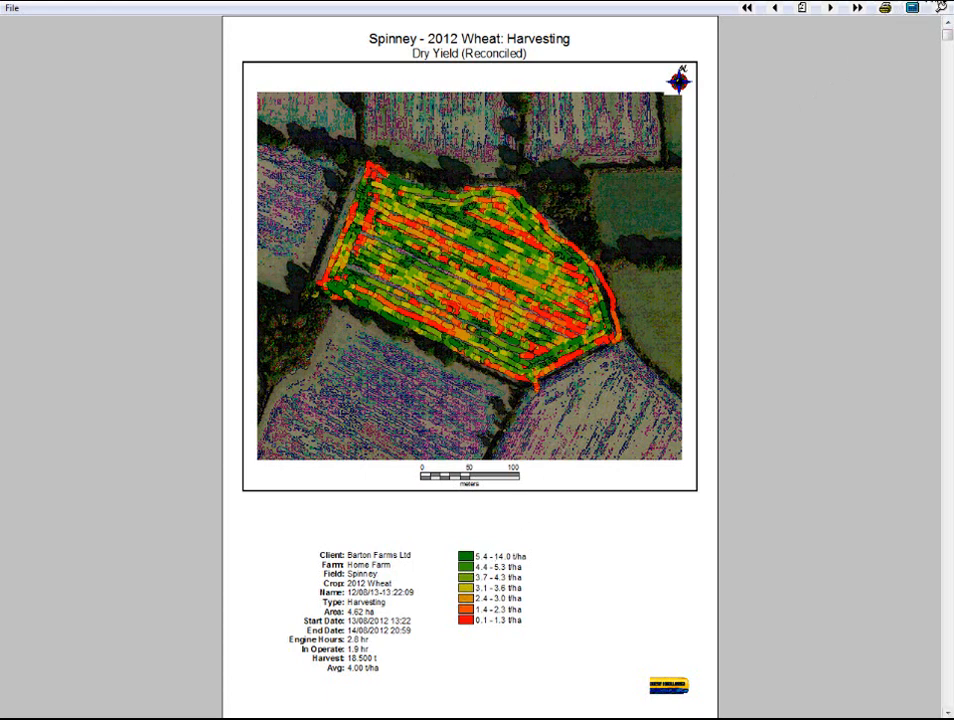
{"action": "left_click", "coordinate": [940, 6]}
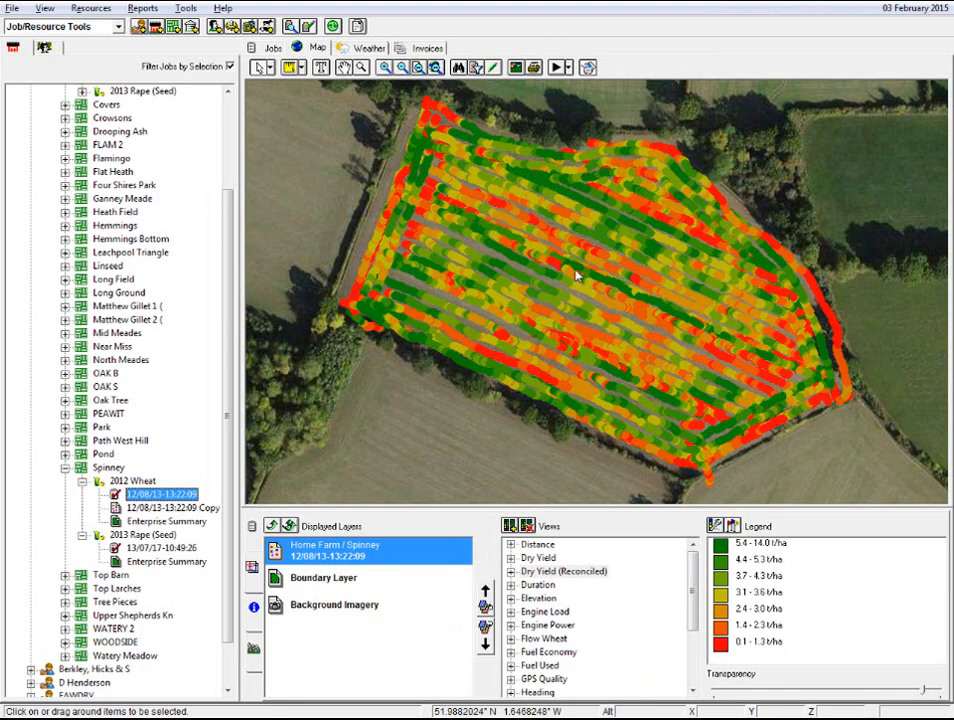
- Set up a map report for a selected area with the custom title "Title" and info "Information", and proceed to the area selection
{"action": "left_click", "coordinate": [533, 67]}
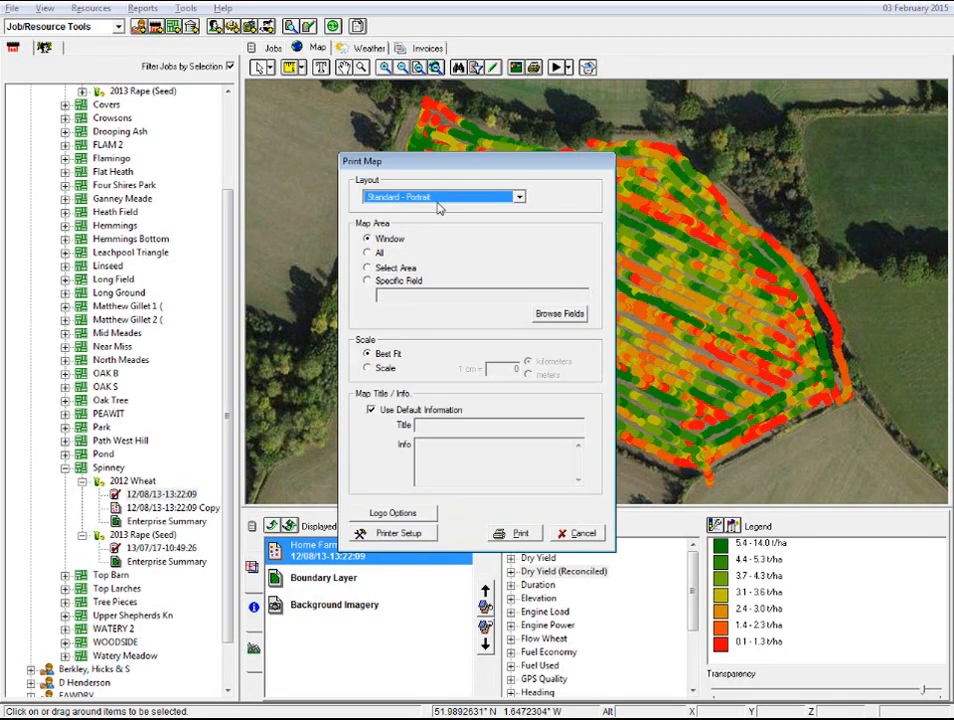
{"action": "left_click", "coordinate": [369, 270]}
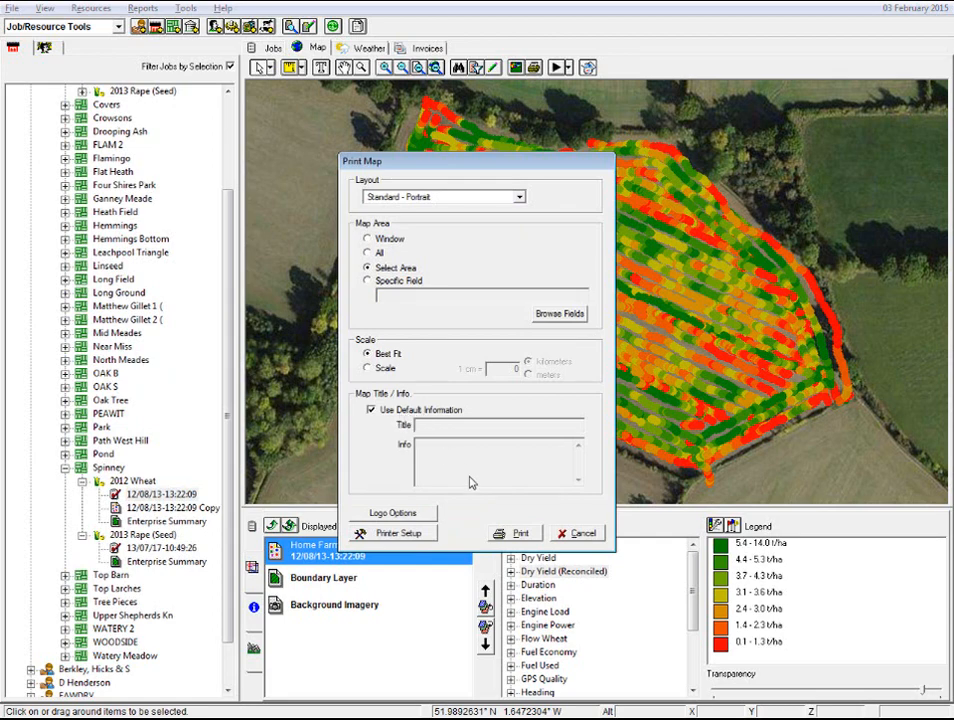
{"action": "left_click", "coordinate": [372, 411]}
{"action": "left_click", "coordinate": [444, 425]}
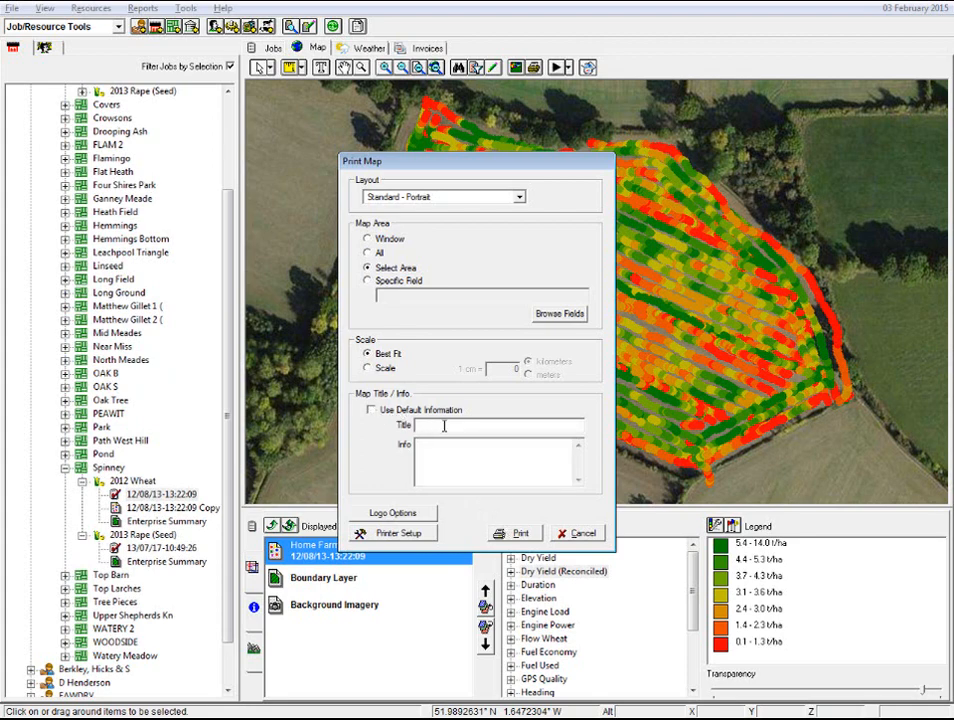
{"action": "type", "text": "Title"}
{"action": "key", "text": "Tab"}
{"action": "type", "text": "Information"}
{"action": "left_click", "coordinate": [517, 532]}
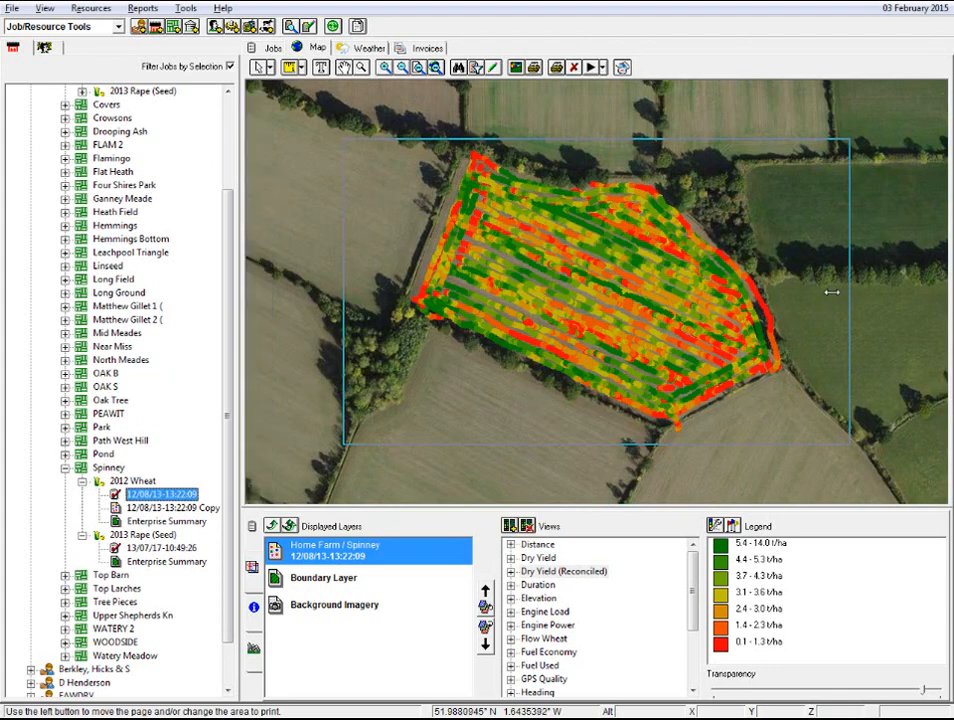
- Narrow the print area's two sides around the Spinney field, generate the report, and close its preview
{"action": "left_click_drag", "start_coordinate": [831, 291], "coordinate": [784, 291]}
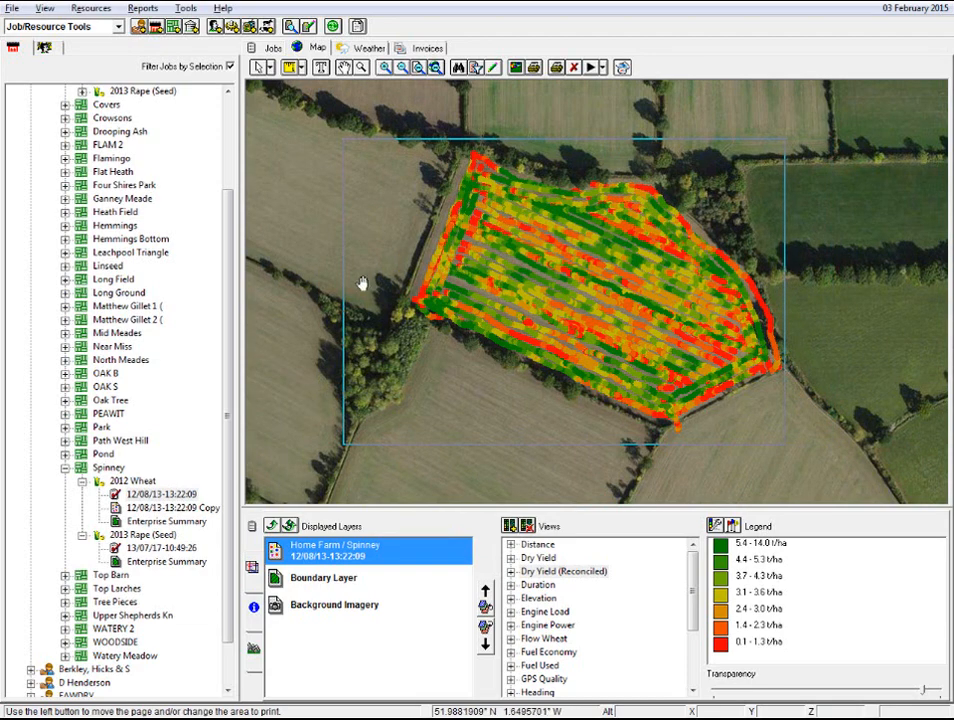
{"action": "left_click_drag", "start_coordinate": [344, 290], "coordinate": [403, 286]}
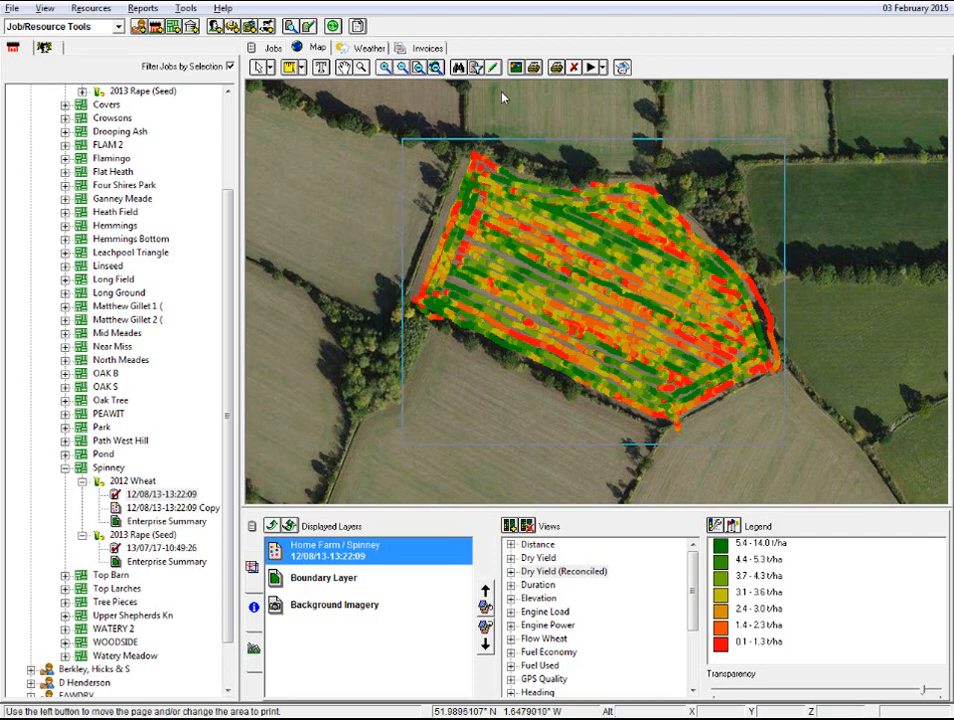
{"action": "left_click", "coordinate": [557, 68]}
{"action": "left_click", "coordinate": [557, 68]}
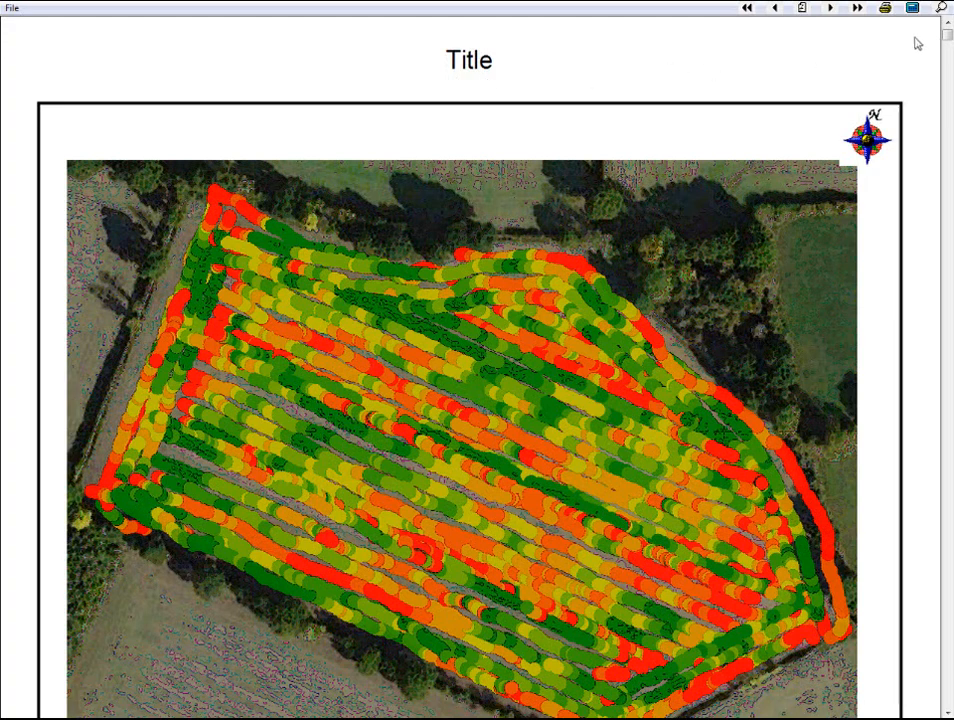
{"action": "left_click", "coordinate": [940, 8]}
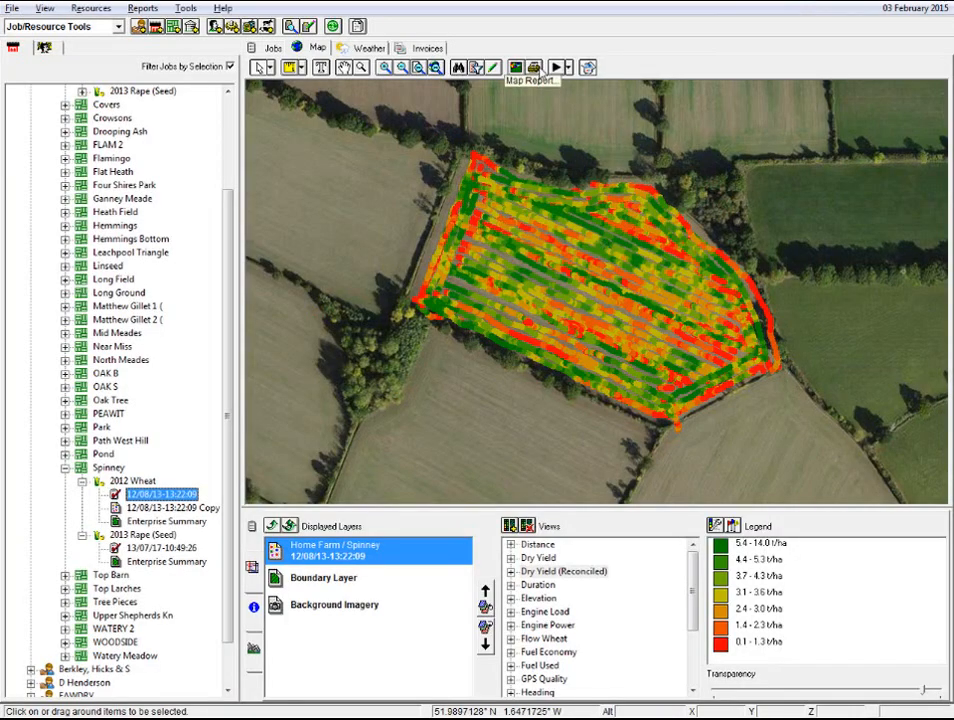
- Set a new map report to use the default information, and view the logo options without changing them
{"action": "left_click", "coordinate": [533, 67]}
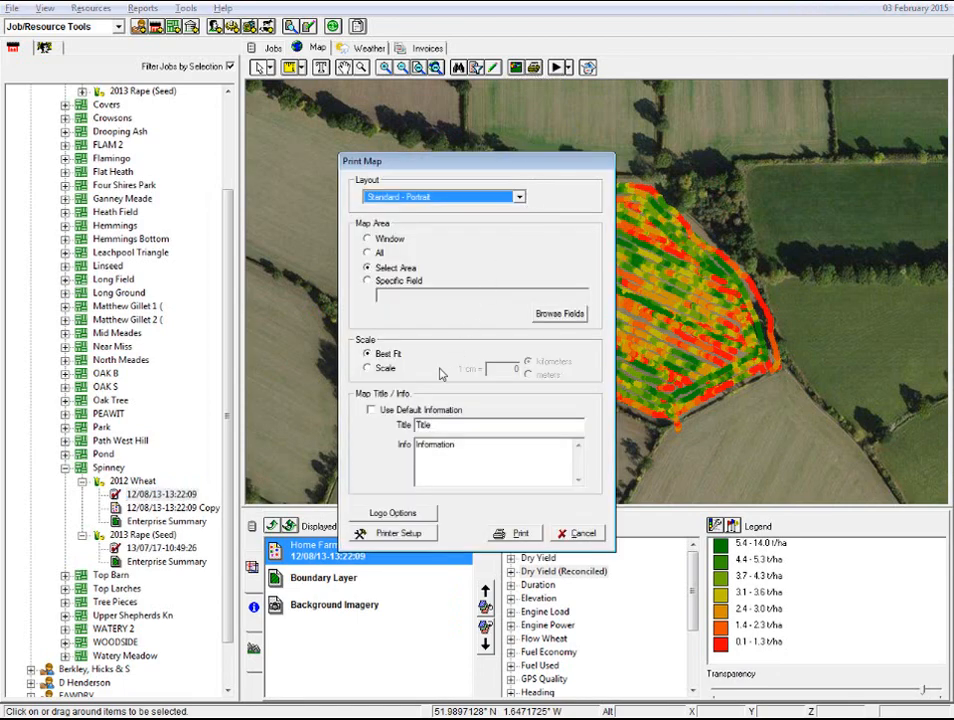
{"action": "left_click", "coordinate": [371, 410]}
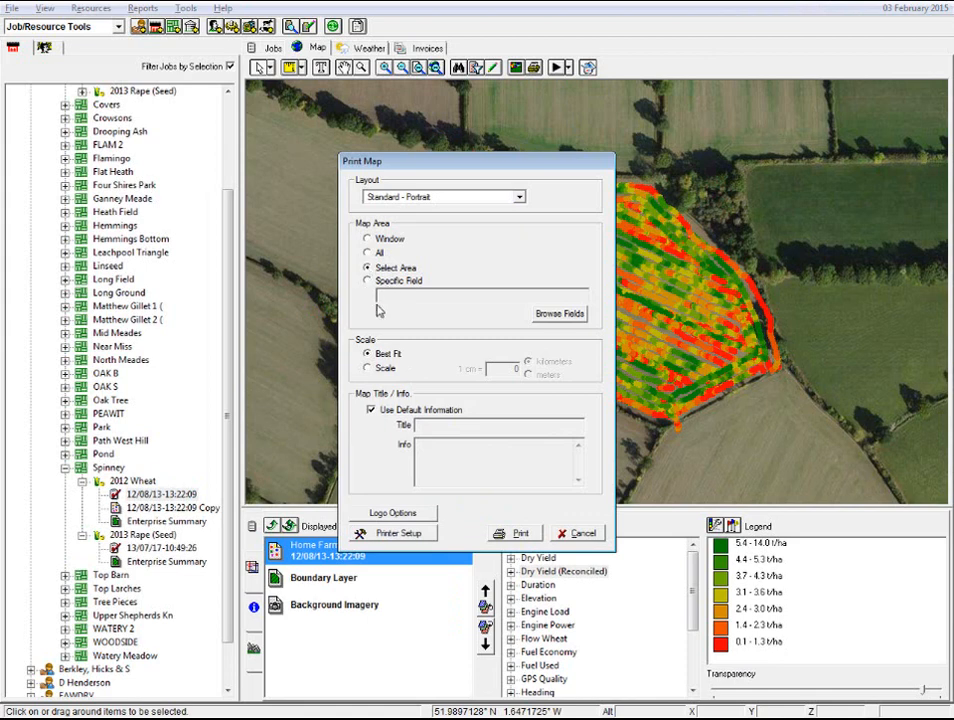
{"action": "left_click", "coordinate": [422, 510]}
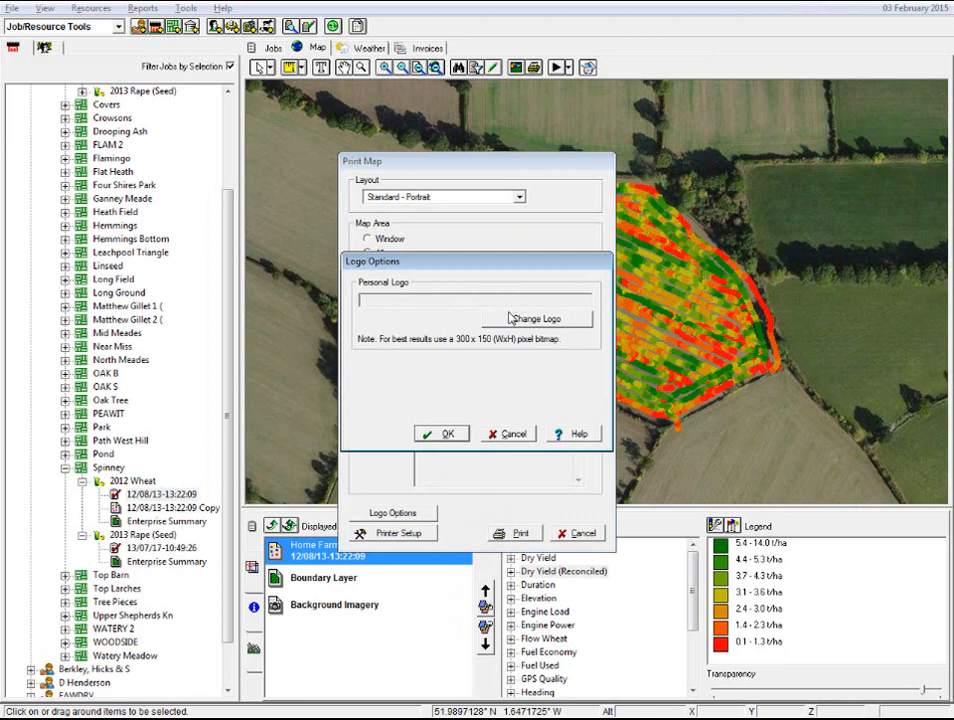
{"action": "left_click", "coordinate": [510, 437]}
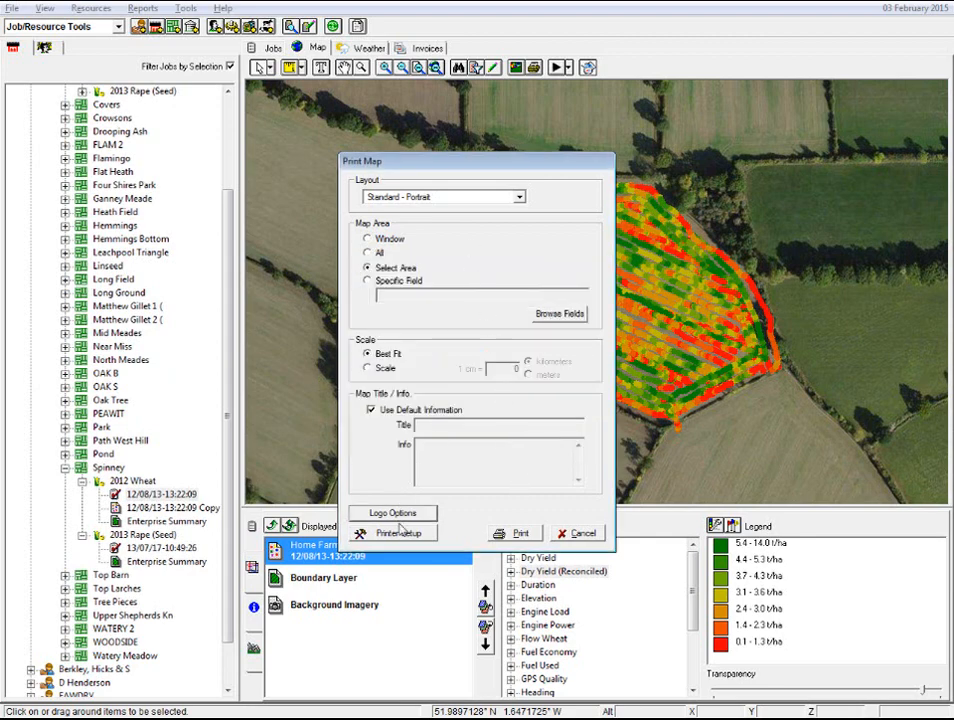
- Check the available printers, confirm Send To OneNote 2013 with A4 portrait paper, and proceed to the area selection
{"action": "left_click", "coordinate": [400, 535]}
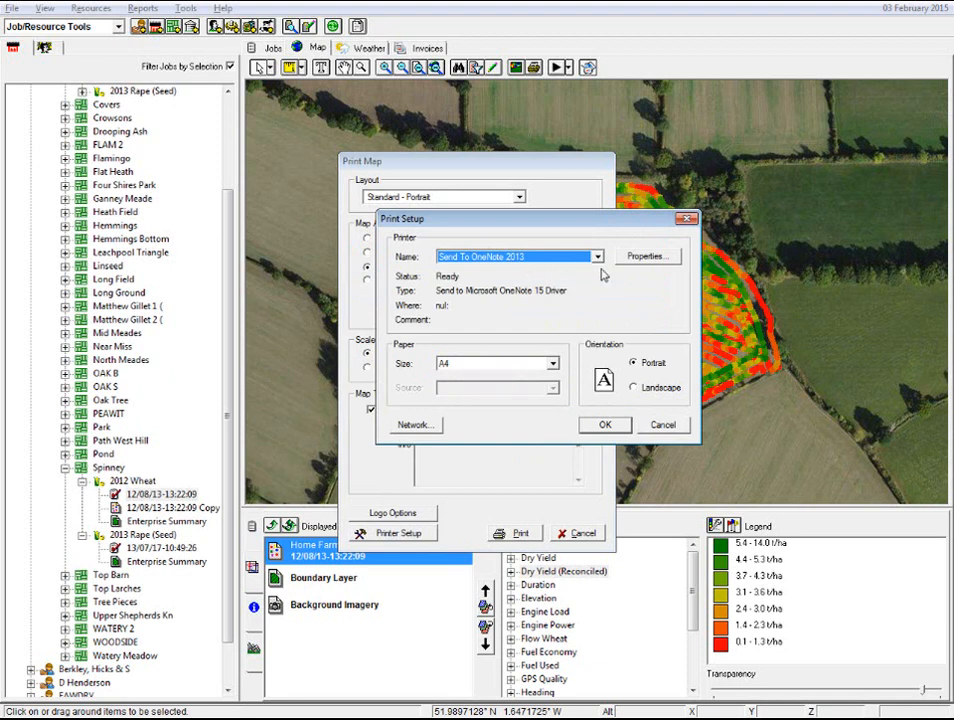
{"action": "left_click", "coordinate": [597, 257]}
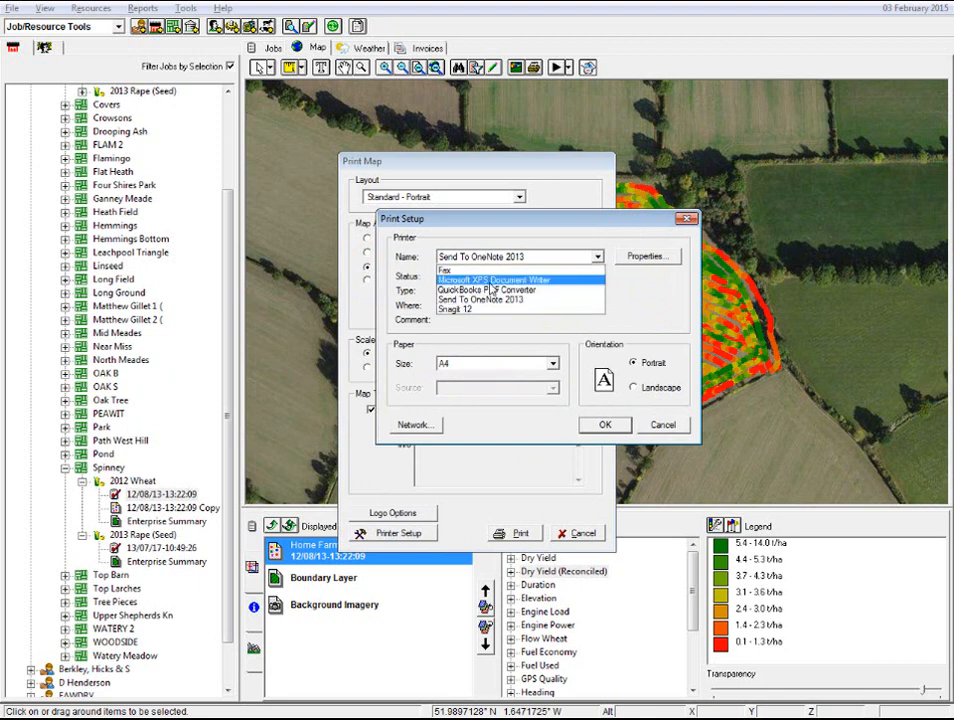
{"action": "left_click", "coordinate": [624, 428]}
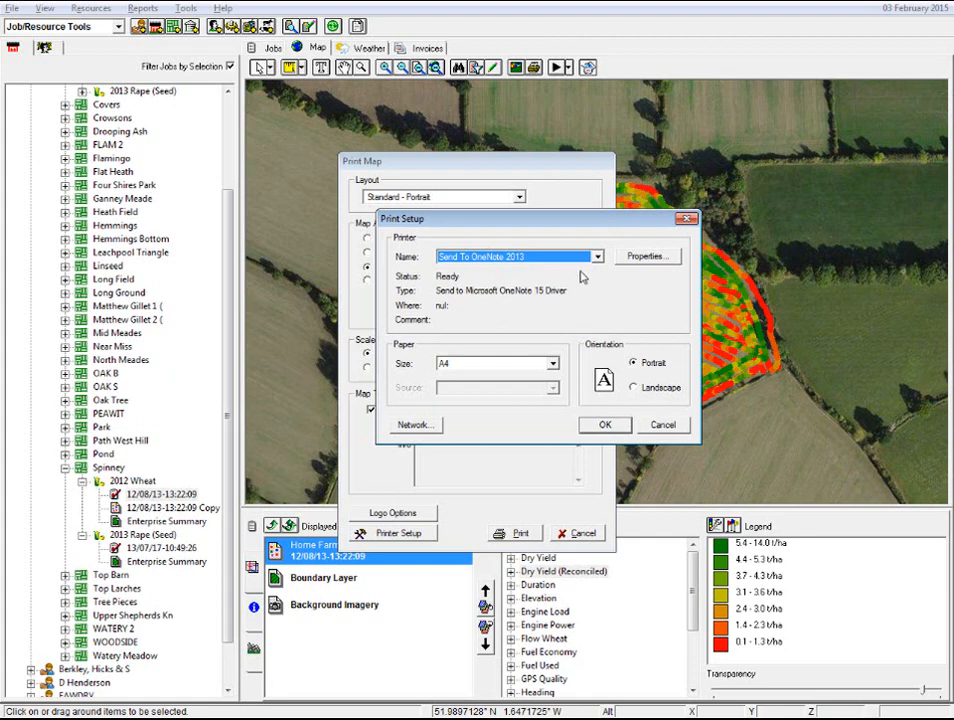
{"action": "left_click", "coordinate": [607, 425]}
{"action": "left_click", "coordinate": [515, 535]}
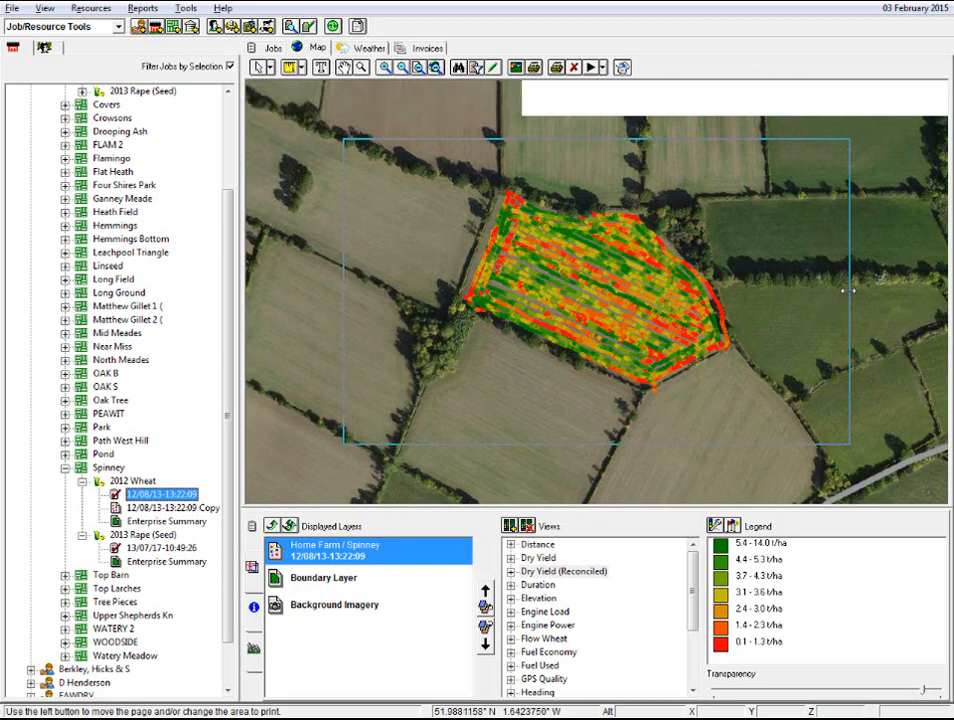
- Turn off the background imagery and shrink the print area on all four sides to fit closely around the Spinney field
{"action": "left_click_drag", "start_coordinate": [845, 294], "coordinate": [738, 293]}
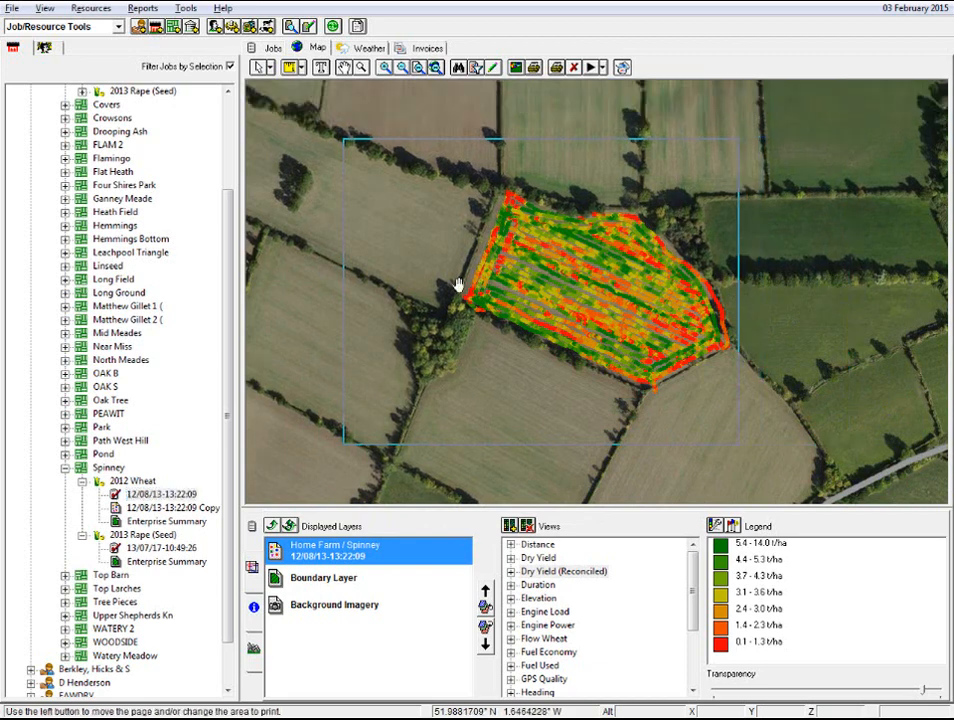
{"action": "left_click_drag", "start_coordinate": [342, 278], "coordinate": [458, 266]}
{"action": "left_click", "coordinate": [622, 67]}
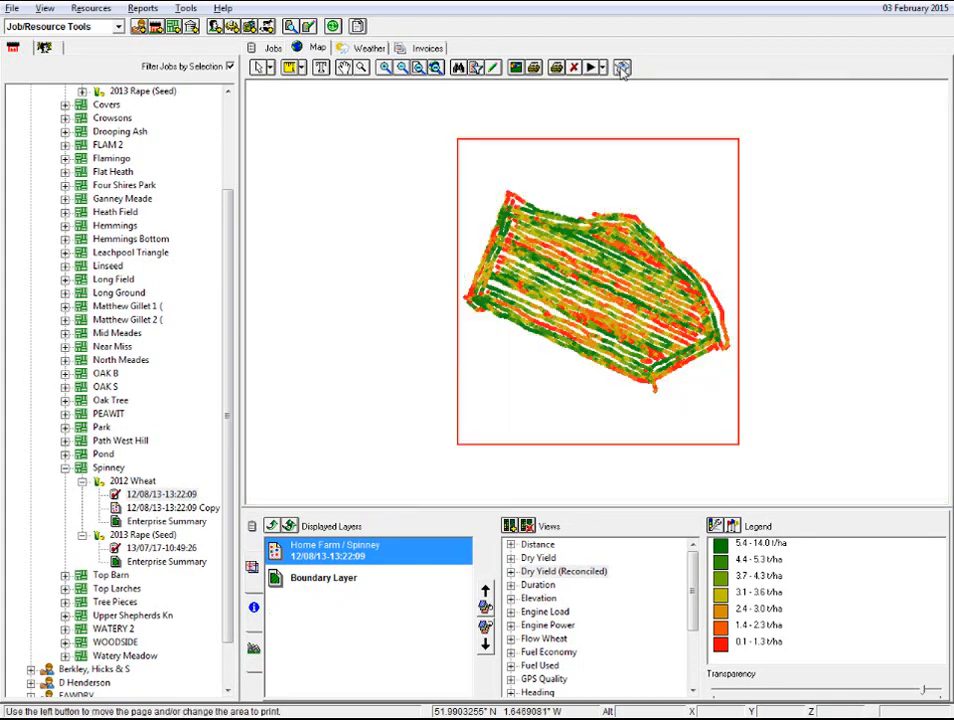
{"action": "left_click_drag", "start_coordinate": [605, 140], "coordinate": [609, 181]}
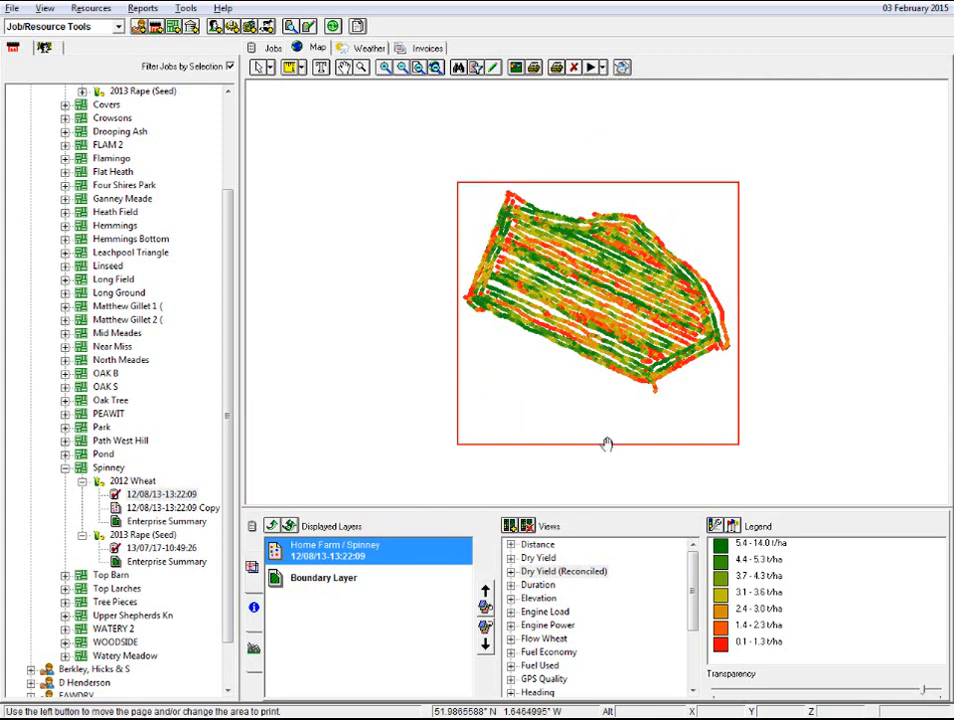
{"action": "left_click_drag", "start_coordinate": [606, 443], "coordinate": [594, 402]}
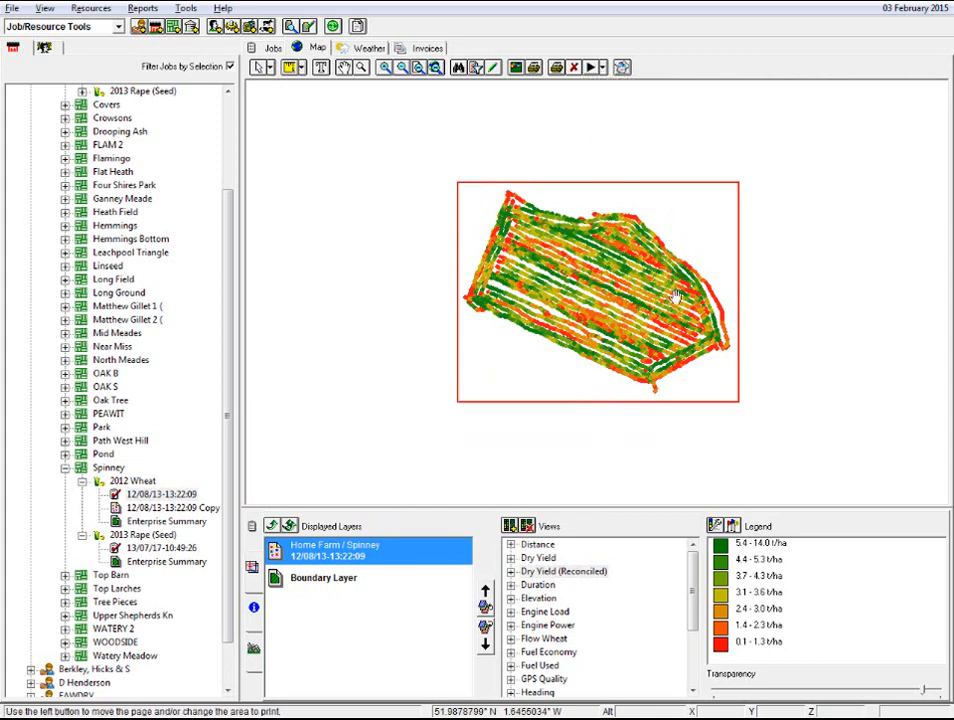
- Generate the map report of the selected area, view the whole page, and close the preview
{"action": "left_click", "coordinate": [556, 68]}
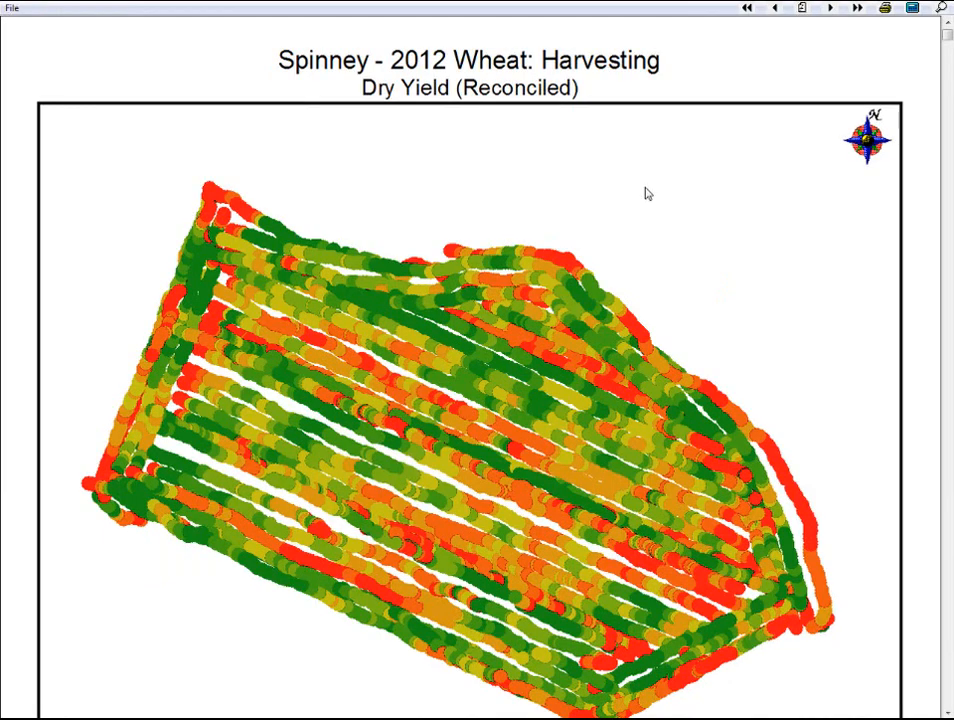
{"action": "left_click", "coordinate": [941, 9]}
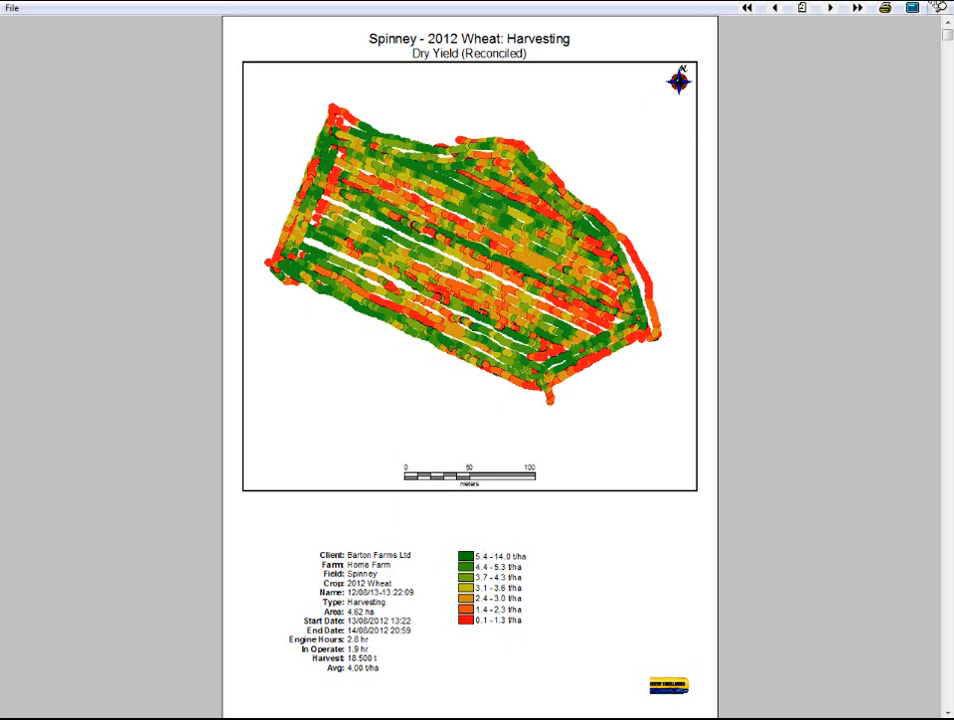
{"action": "left_click", "coordinate": [941, 8]}
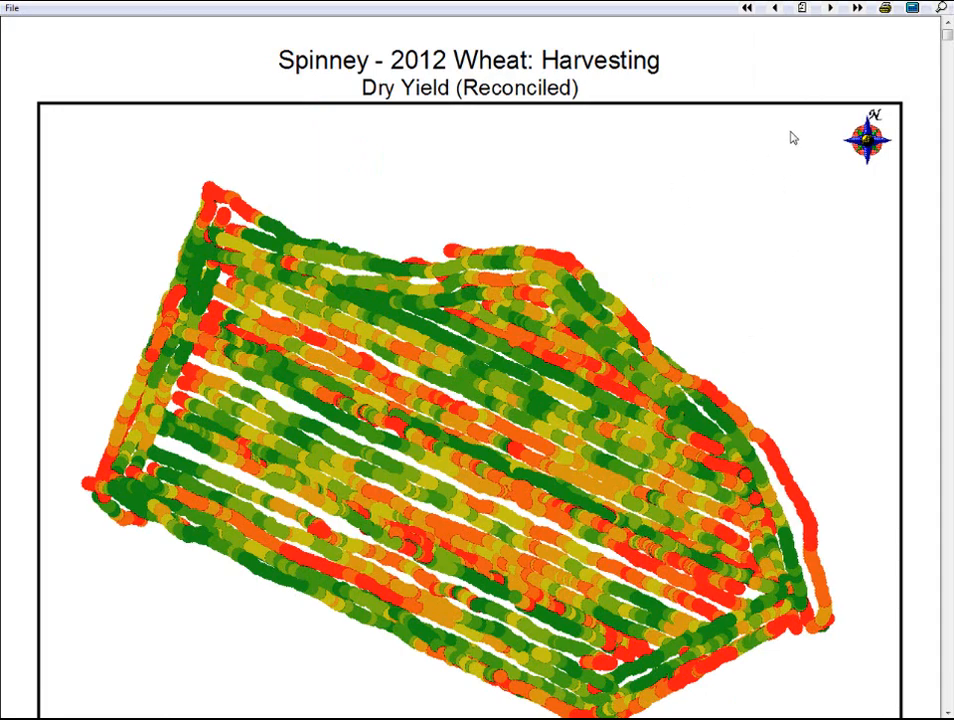
{"action": "left_click", "coordinate": [940, 7]}
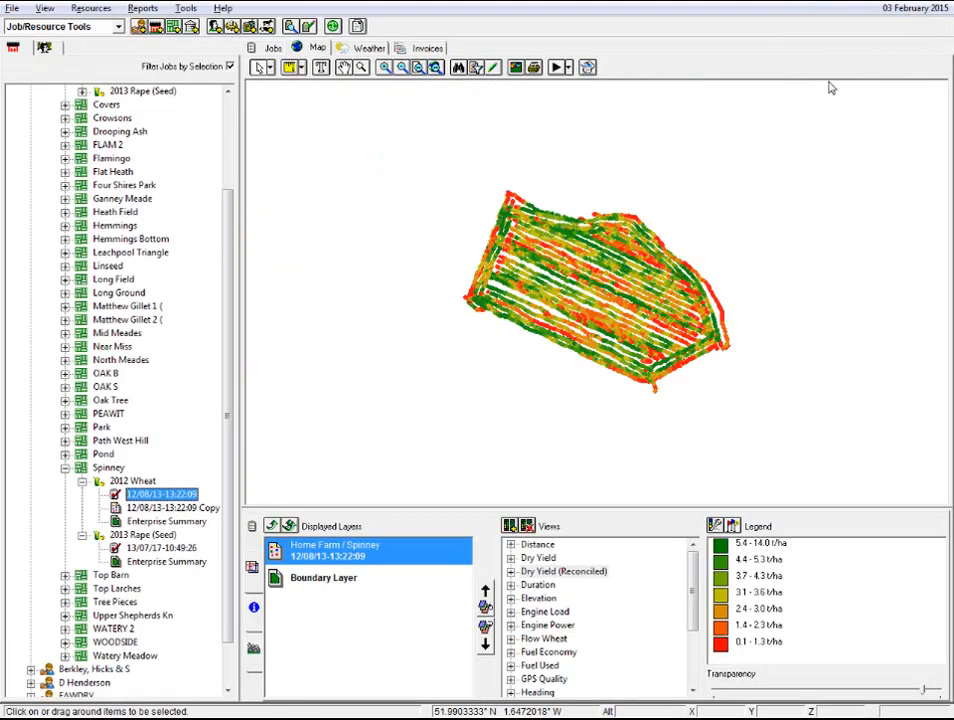